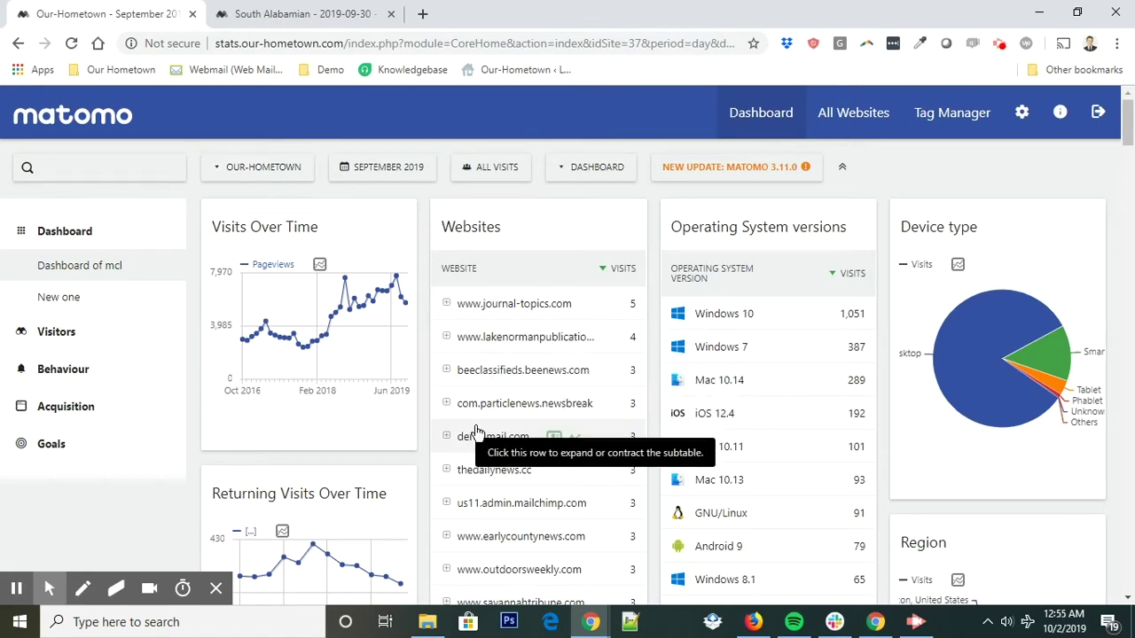
Open the Visitors Overview report and examine the Visits Over Time chart and the Visits Overview figures for September 2019
scroll(476, 432, "down", 5)
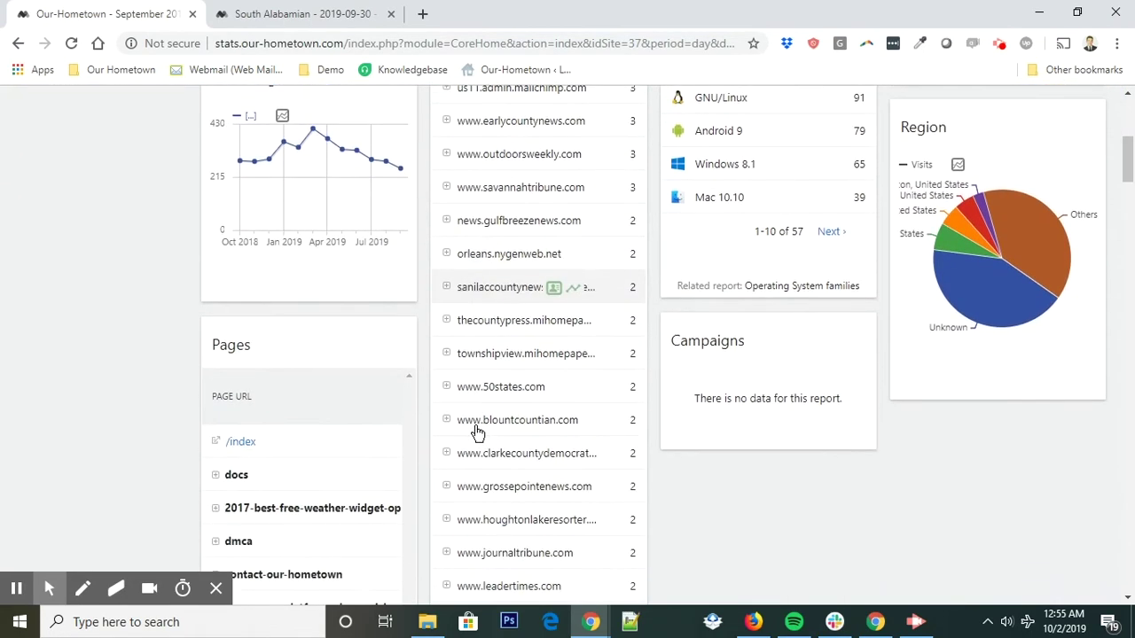
scroll(476, 432, "up", 5)
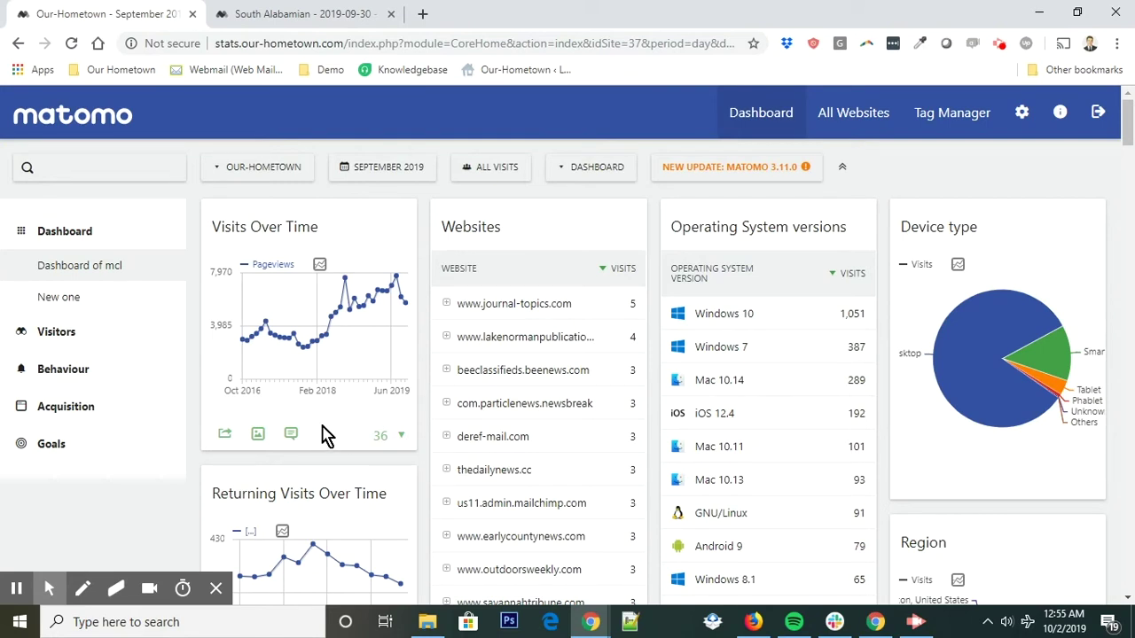
left_click(72, 335)
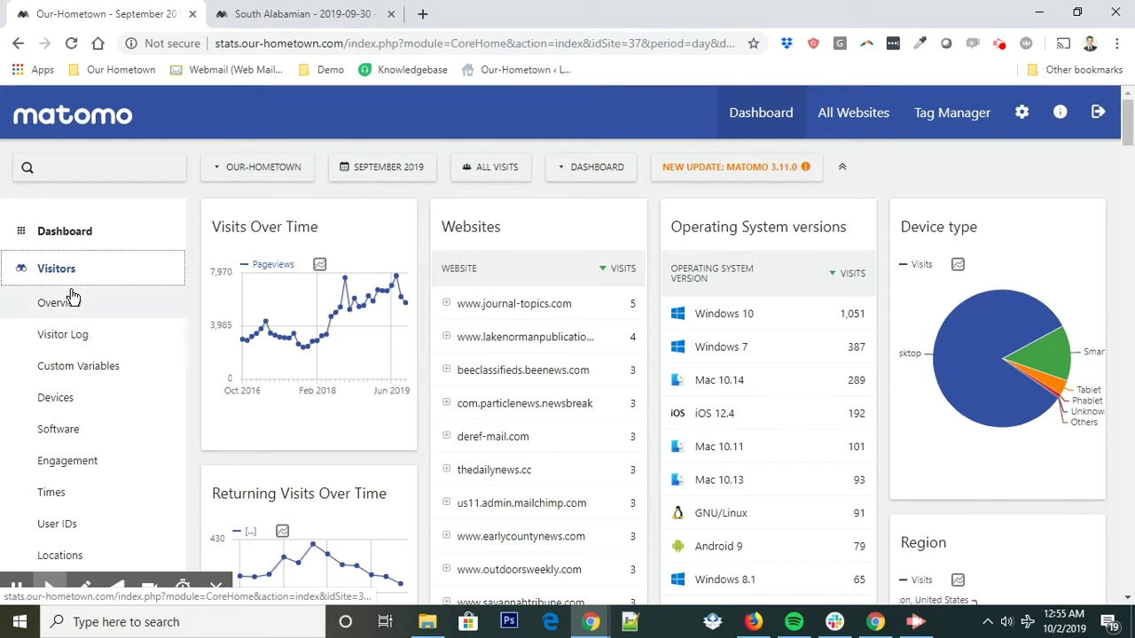
left_click(71, 304)
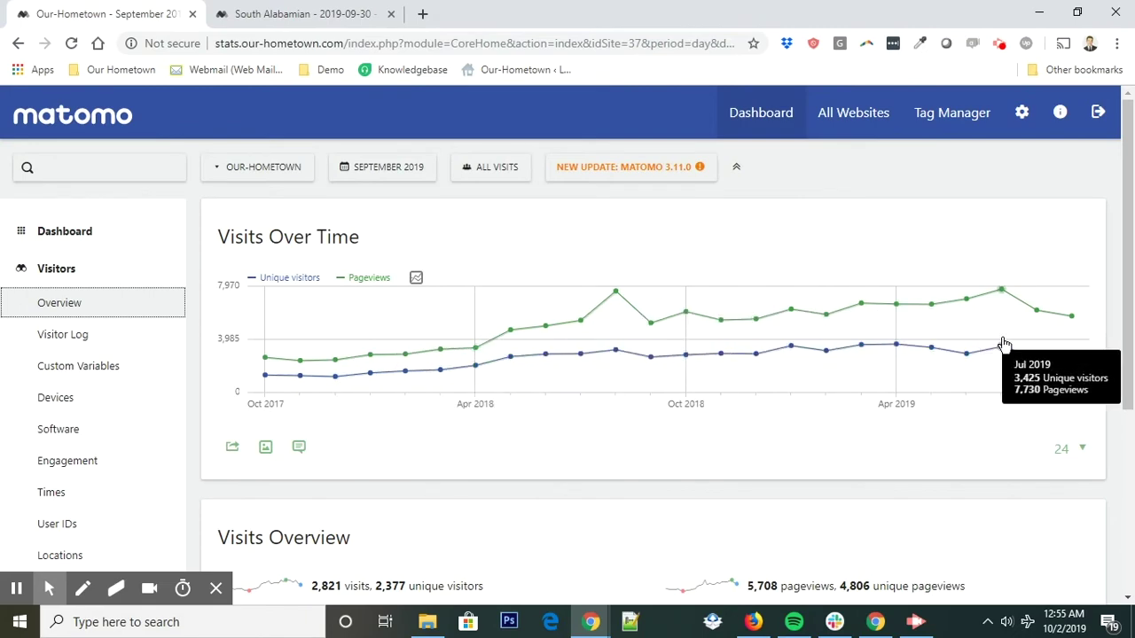
scroll(638, 481, "down", 2)
scroll(562, 445, "up", 2)
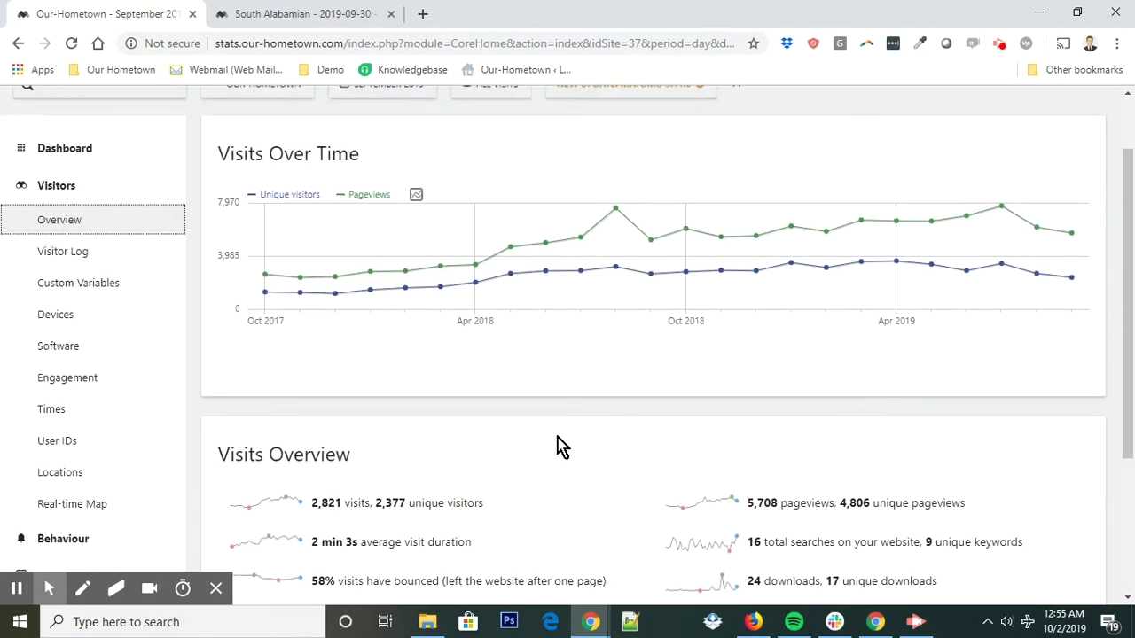
scroll(416, 443, "down", 2)
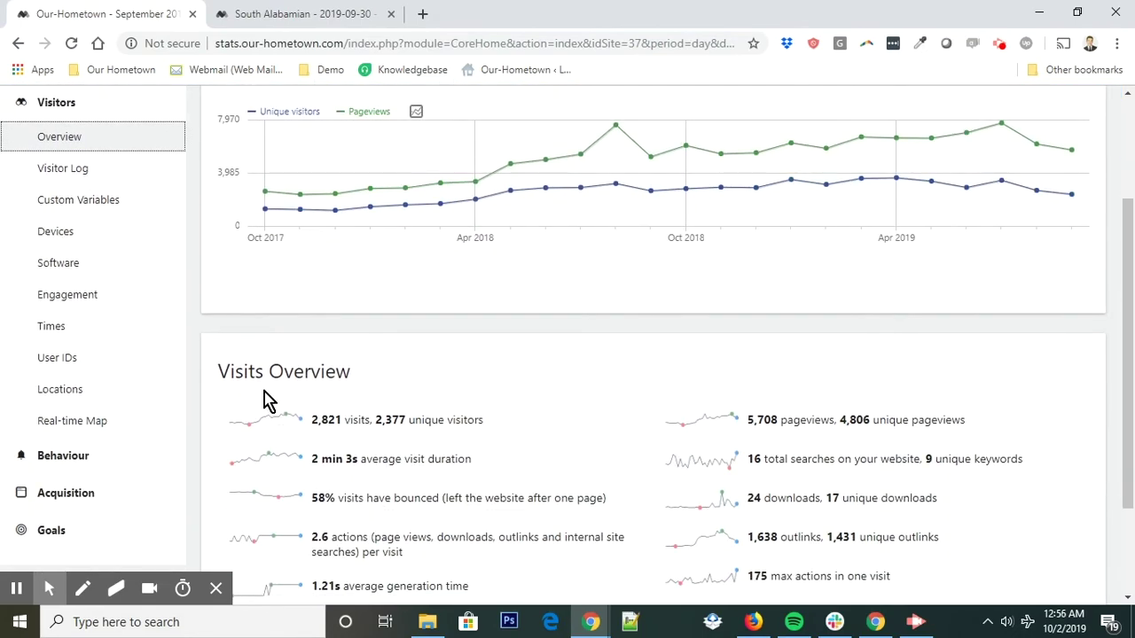
mouse_move(410, 430)
mouse_move(765, 432)
scroll(518, 436, "up", 2)
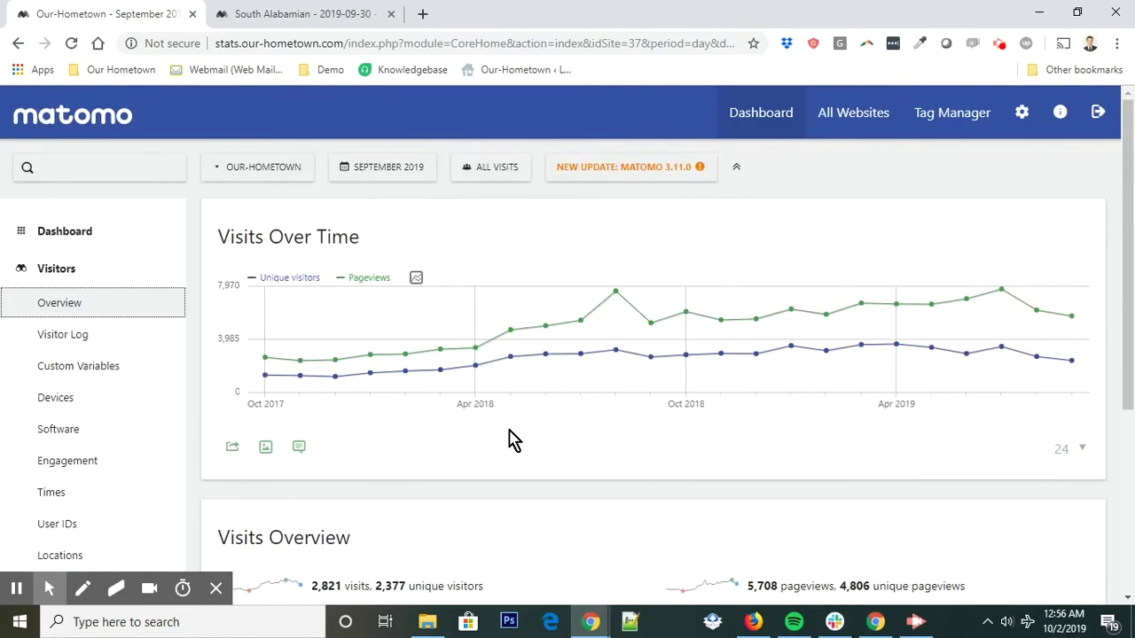
Show the Visitors Overview report for the week of 2019-09-16 to 2019-09-22
left_click(386, 184)
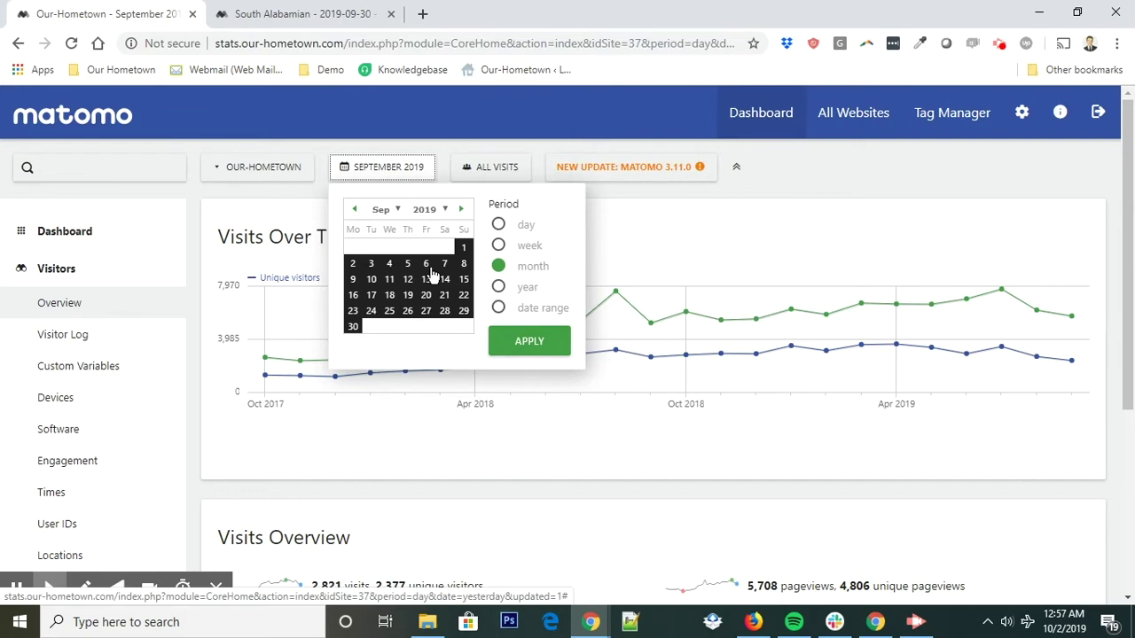
left_click(498, 245)
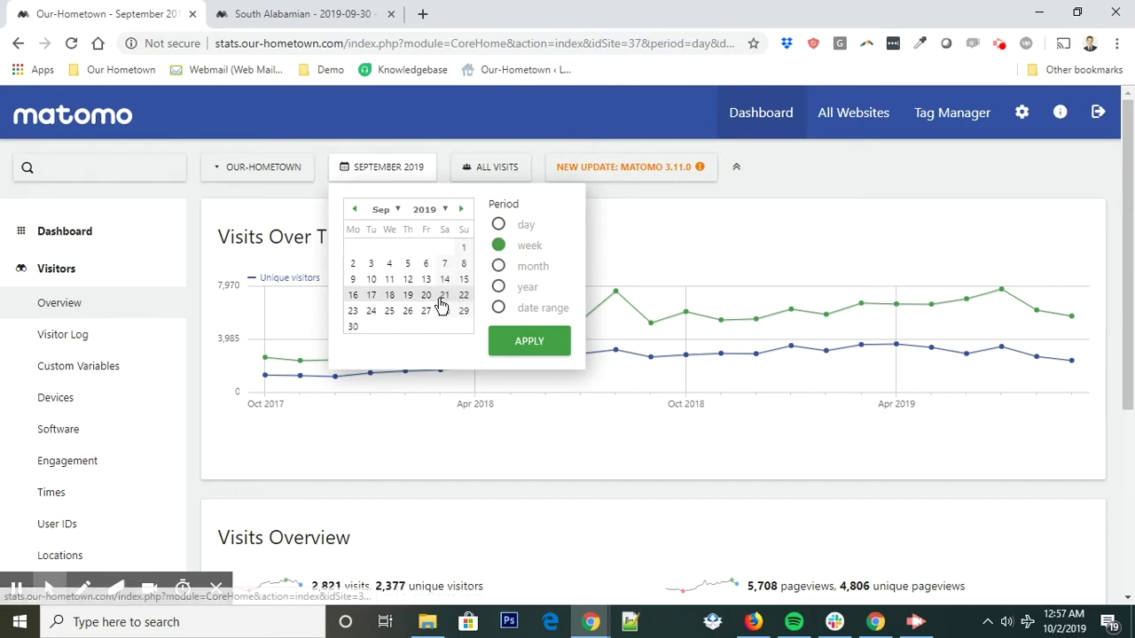
left_click(440, 304)
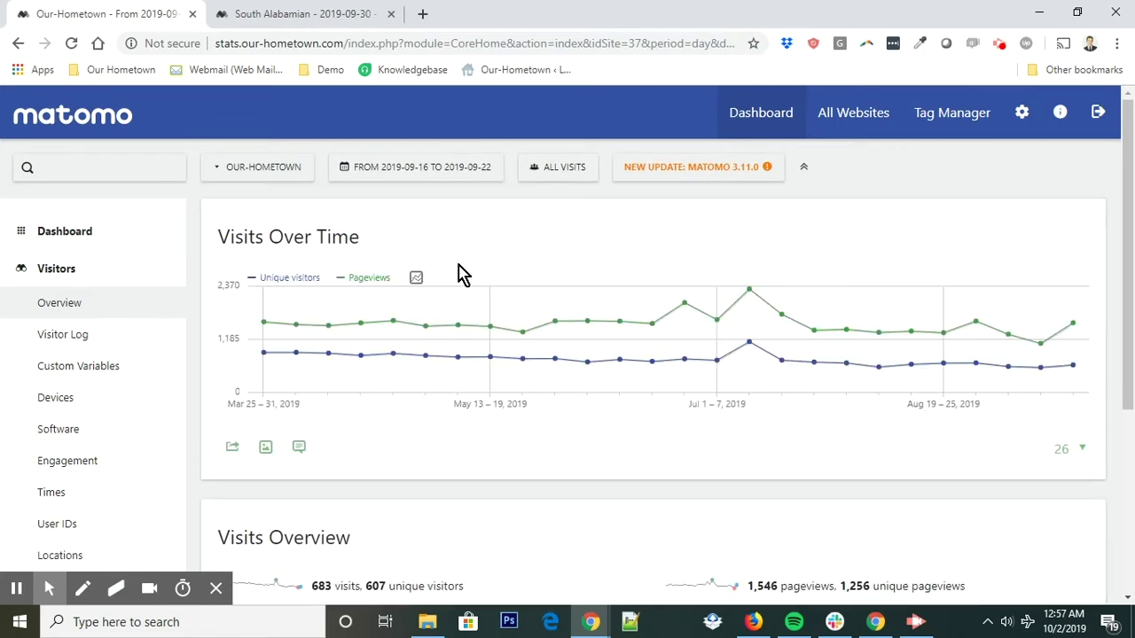
Narrow the Visitors Overview report to the single day 2019-09-21
left_click(441, 170)
left_click(502, 225)
left_click(445, 298)
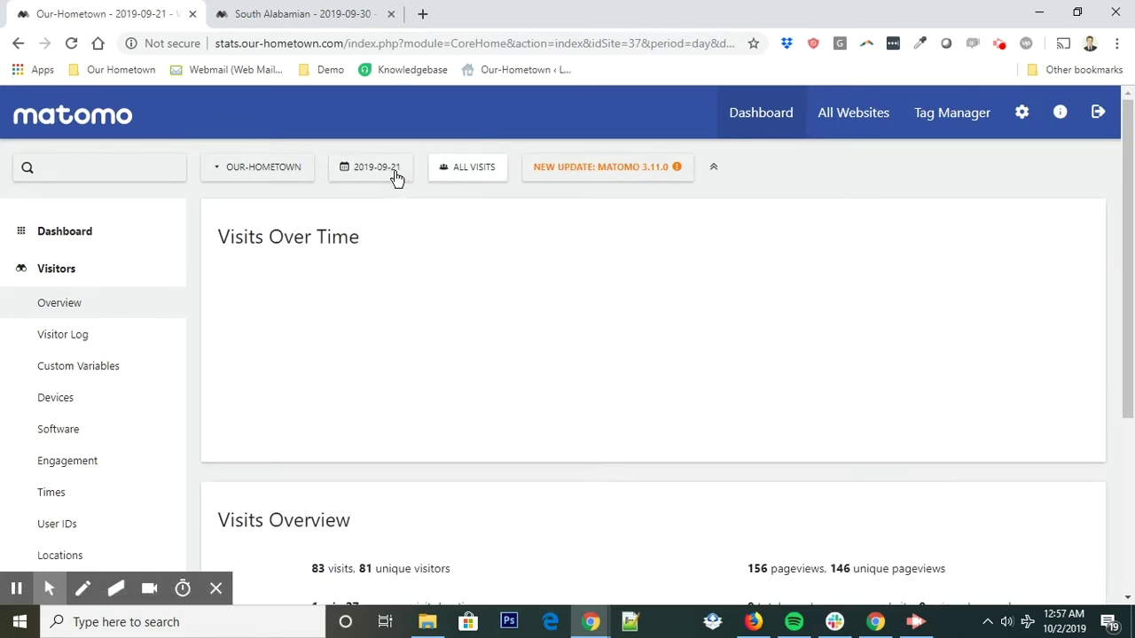
left_click(395, 172)
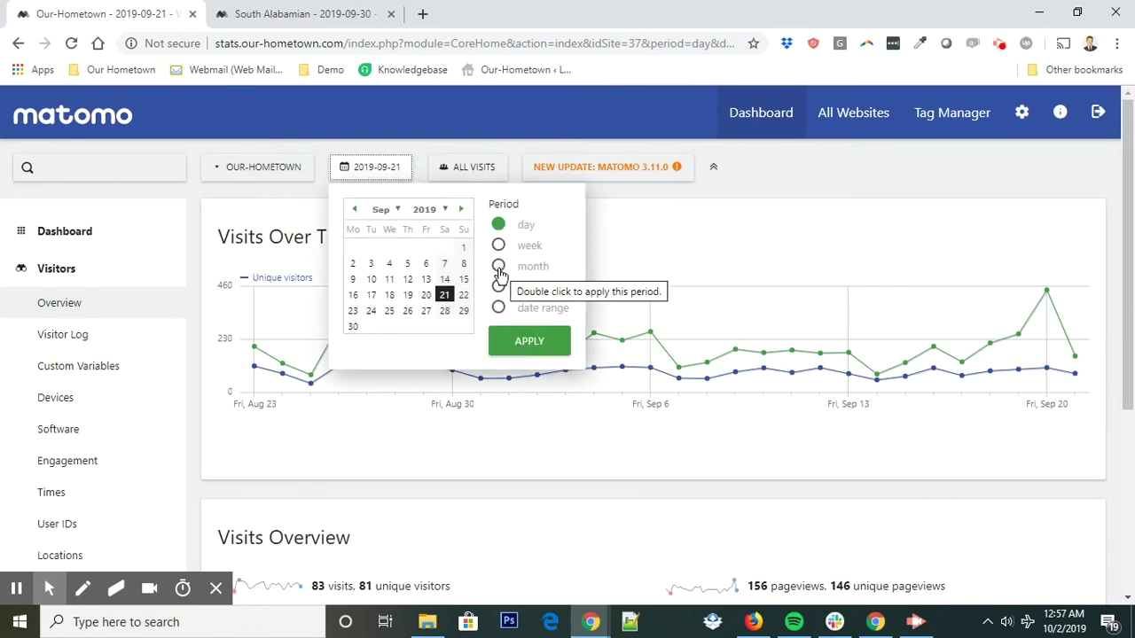
left_click(498, 310)
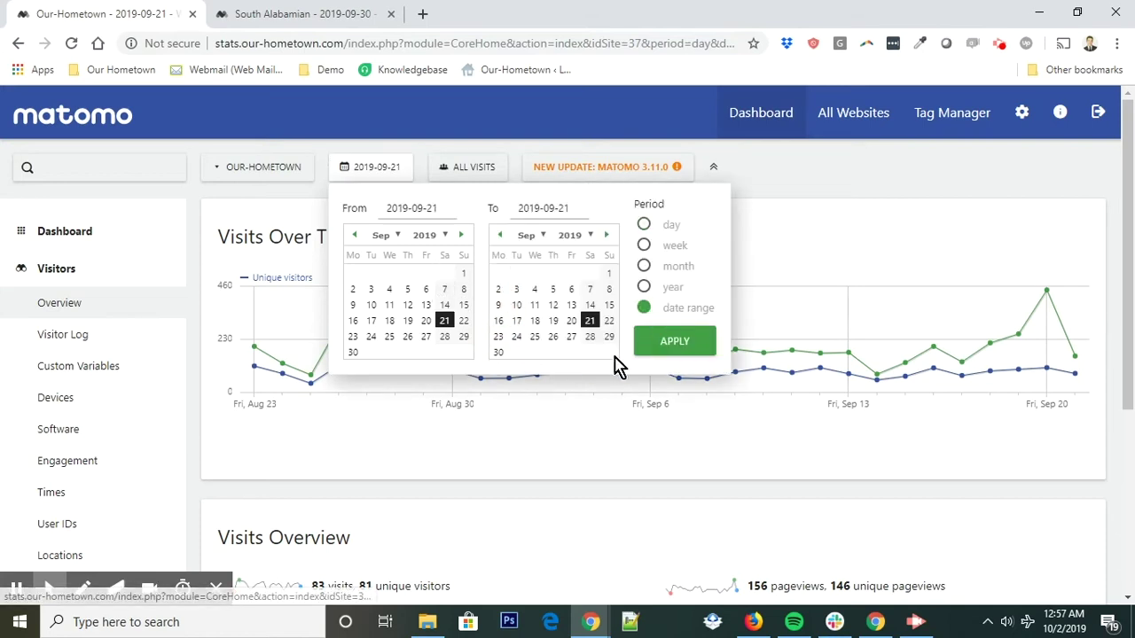
left_click(810, 197)
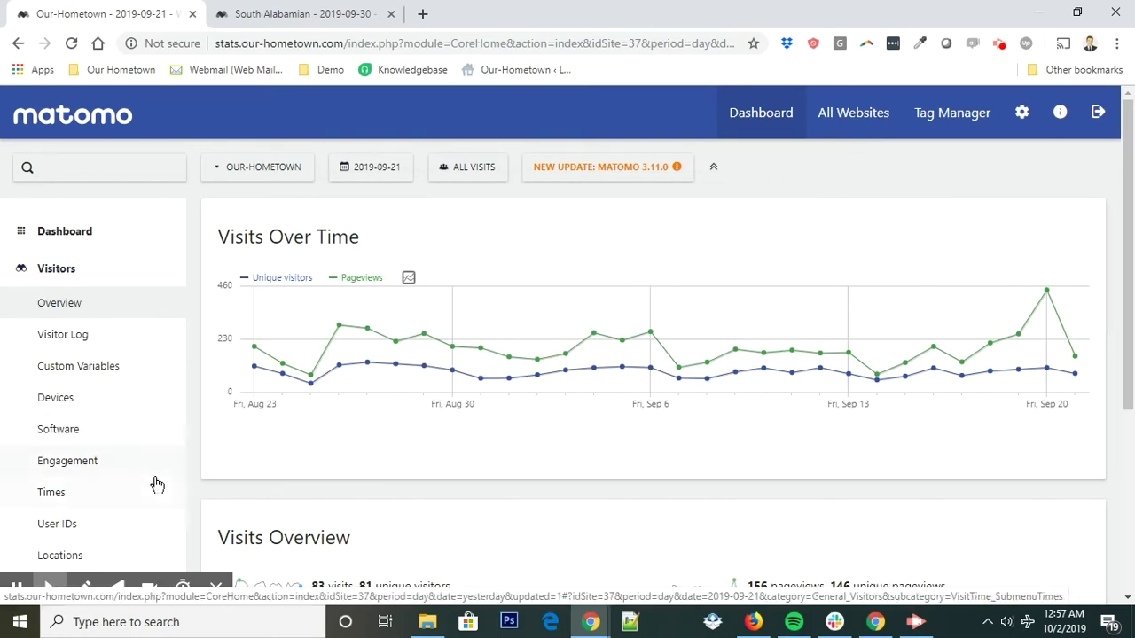
Open the Visitors Devices report and set its reporting period to the month of September 2019
left_click(69, 409)
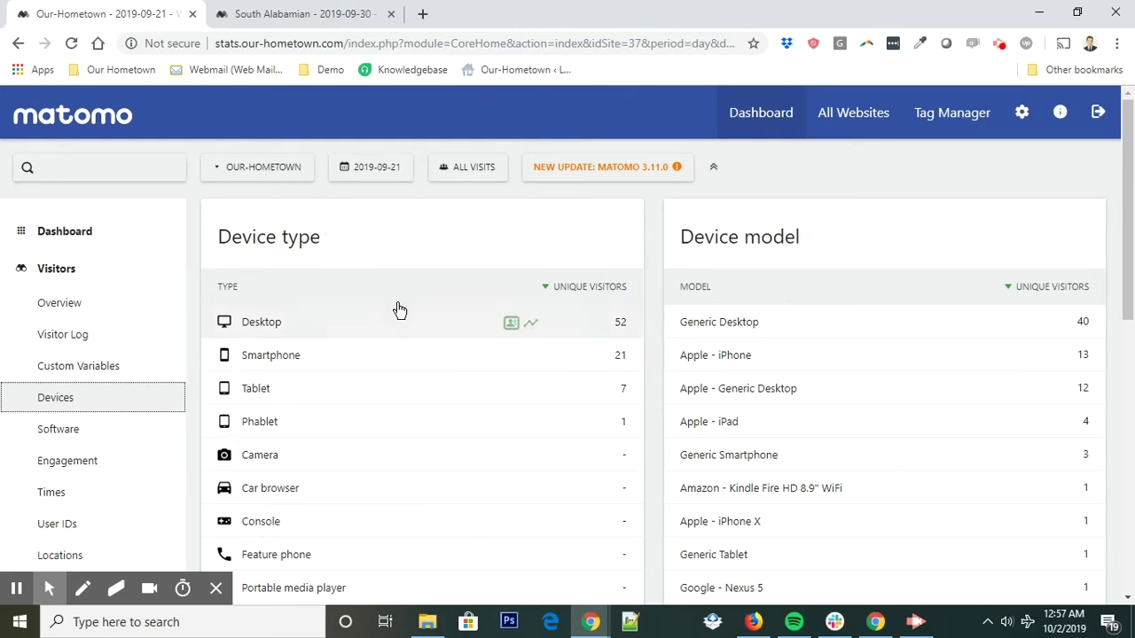
left_click(364, 174)
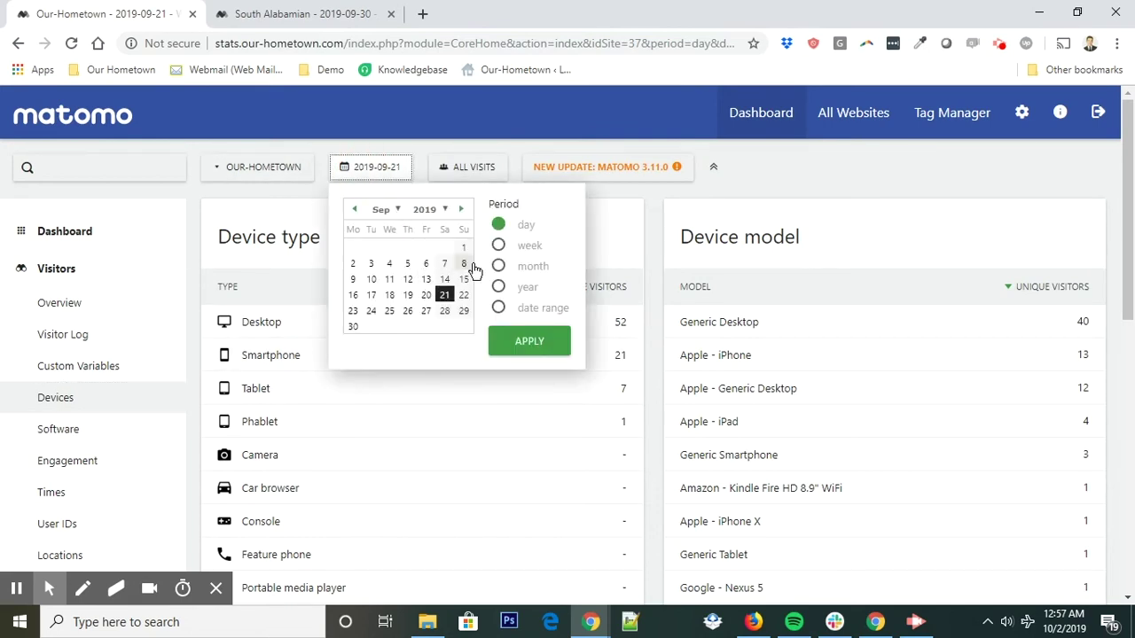
left_click(499, 266)
left_click(388, 294)
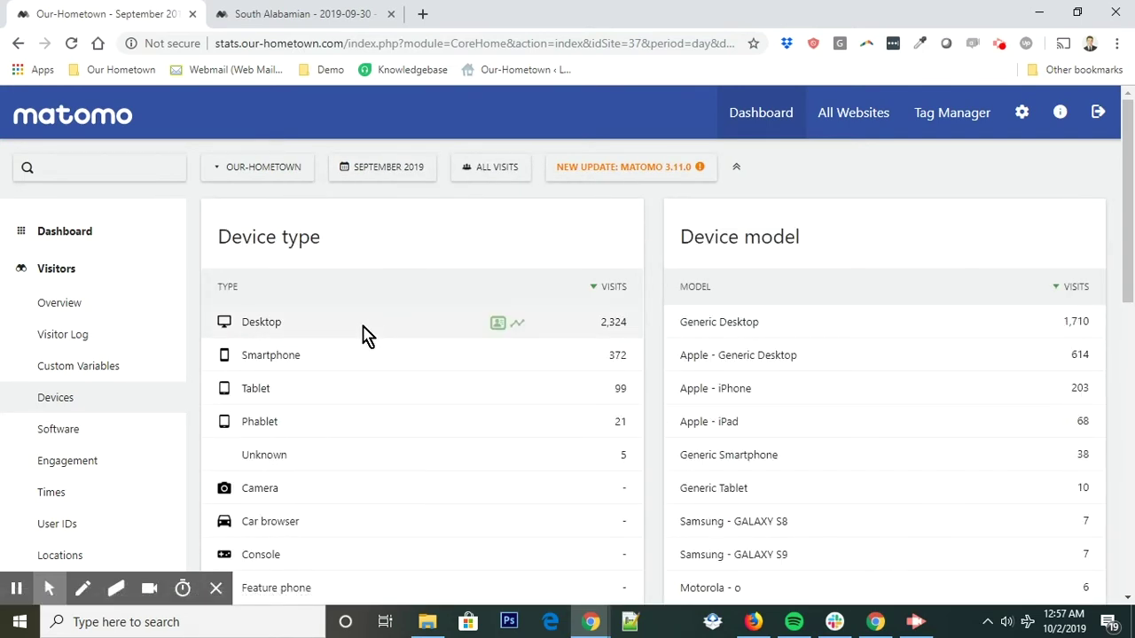
mouse_move(576, 323)
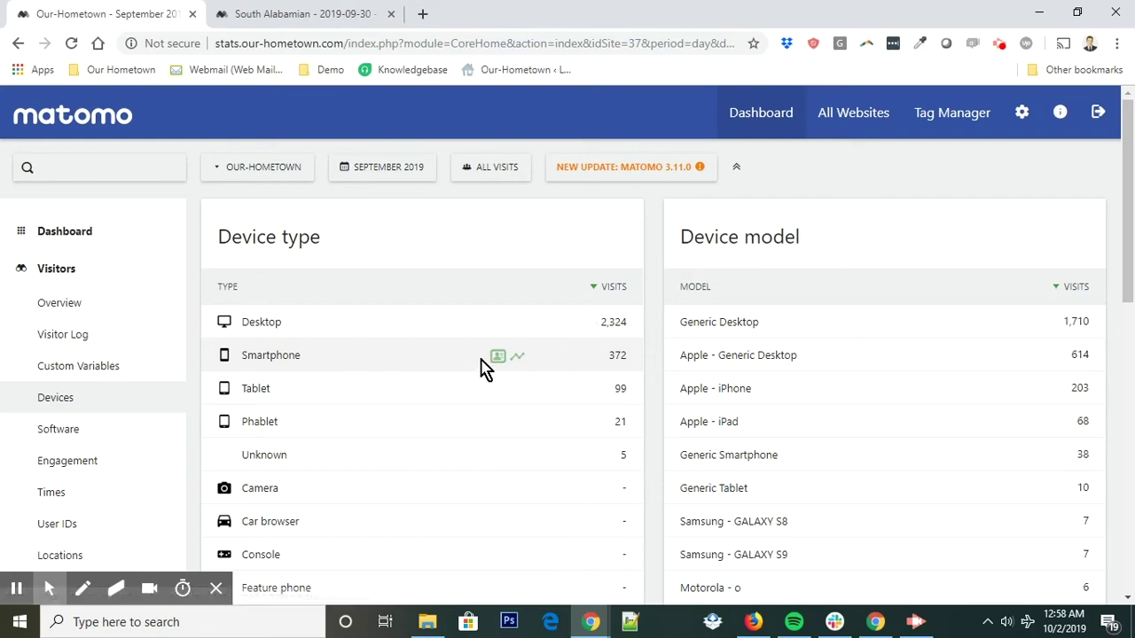
In the South Alabamian statistics, view the Behaviour Pages report, expanding and collapsing the articles group and expanding the category group
scroll(75, 429, "down", 2)
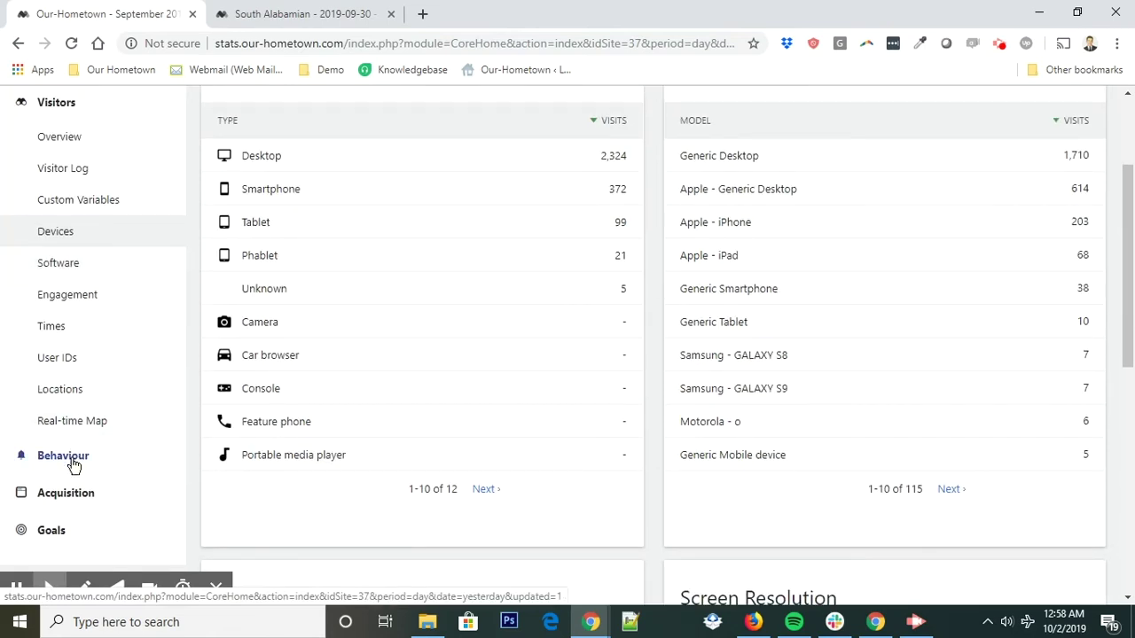
key("ctrl+Tab")
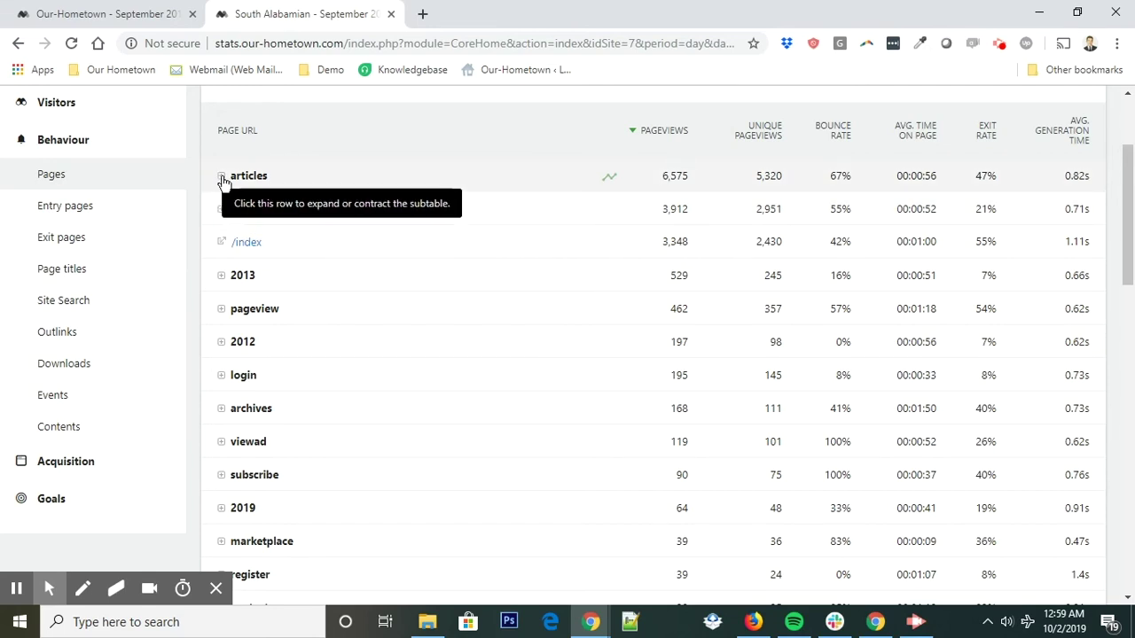
left_click(223, 178)
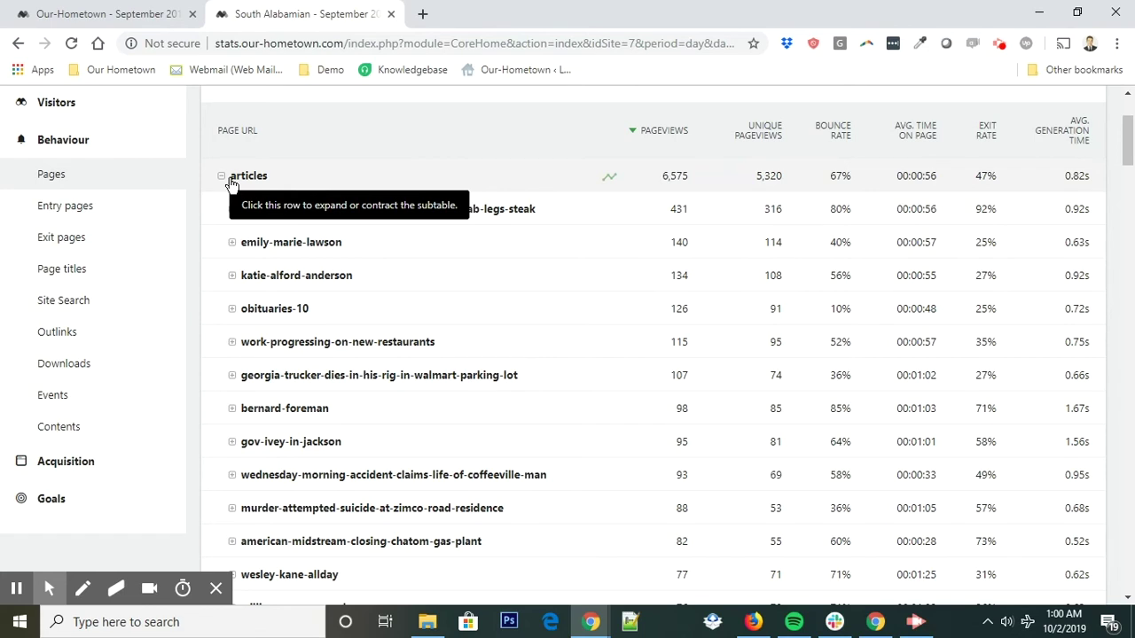
left_click(223, 181)
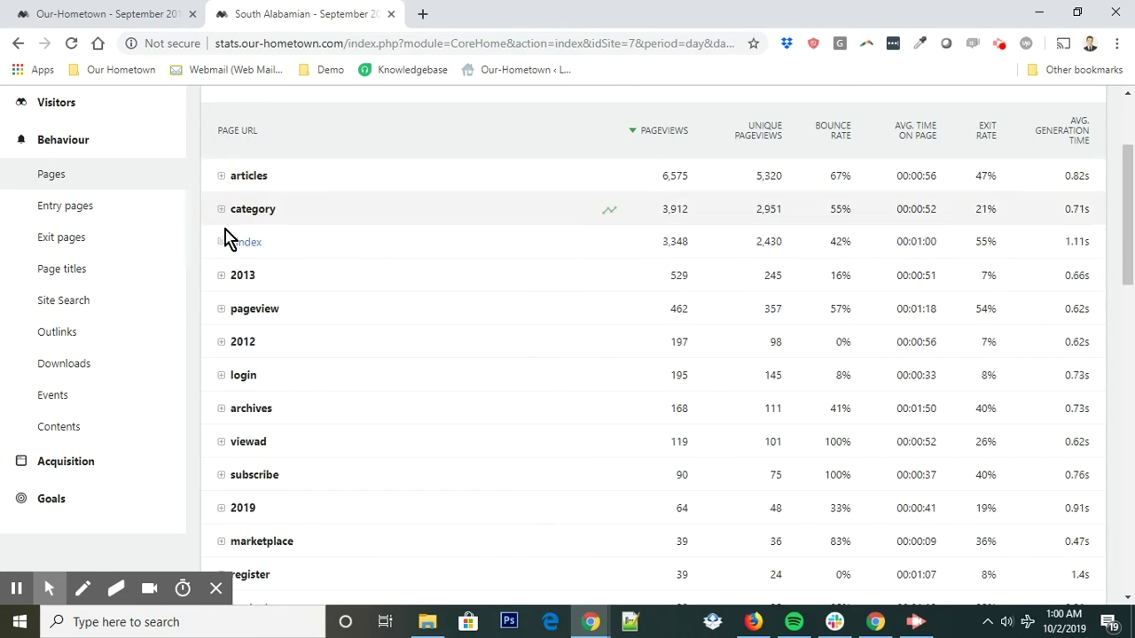
left_click(223, 211)
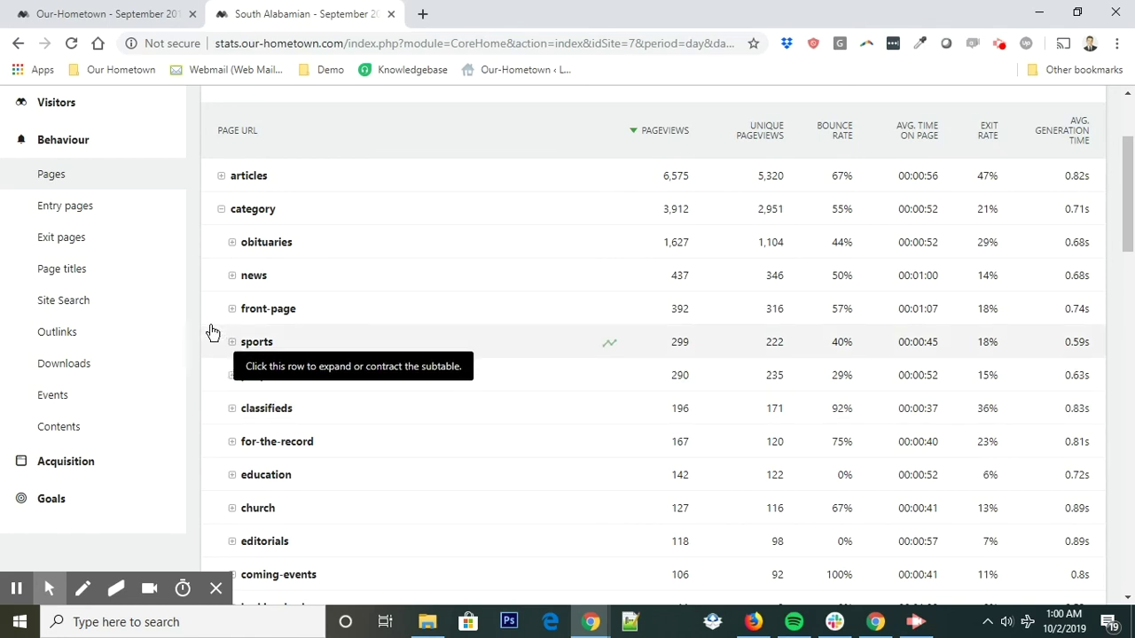
Open the Social Networks report under Acquisition for the South Alabamian site and inspect its pie chart
left_click(66, 467)
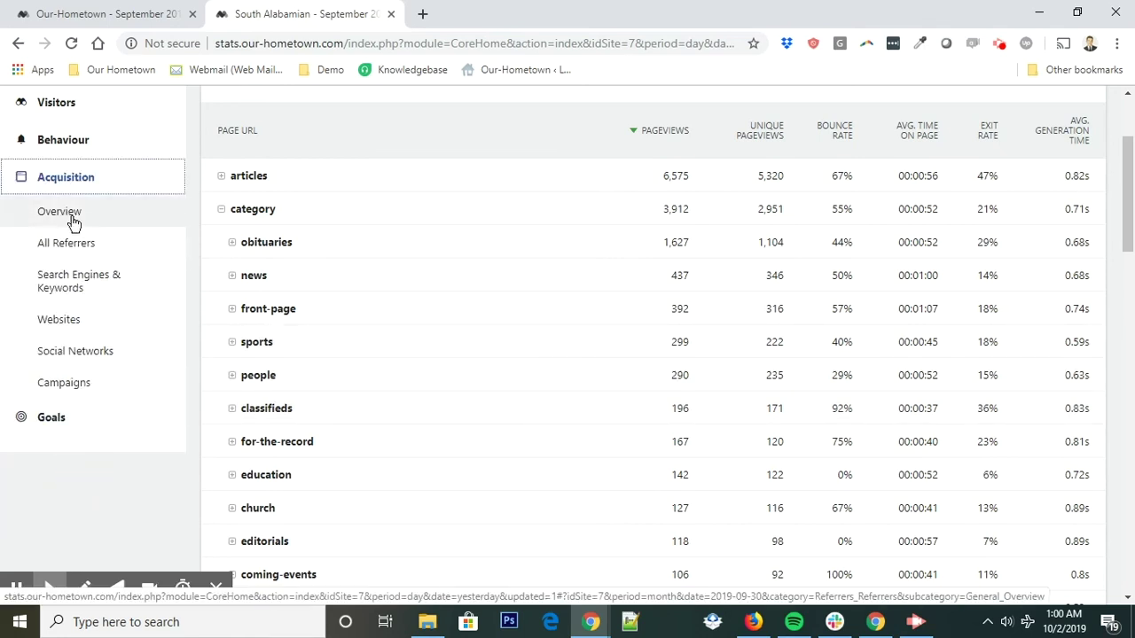
left_click(81, 352)
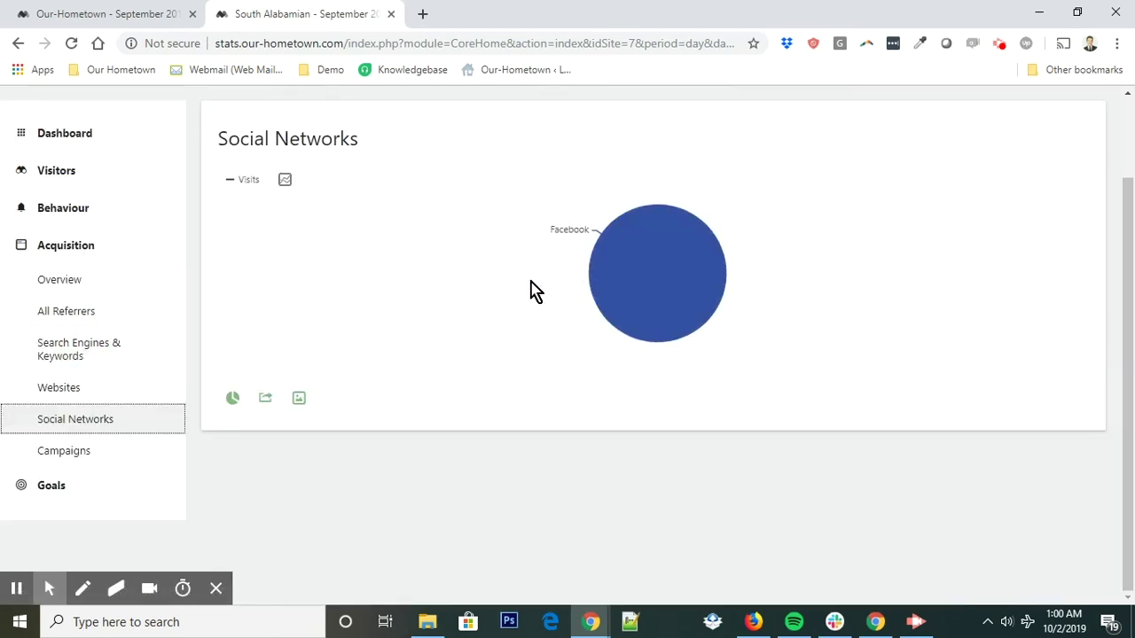
mouse_move(684, 268)
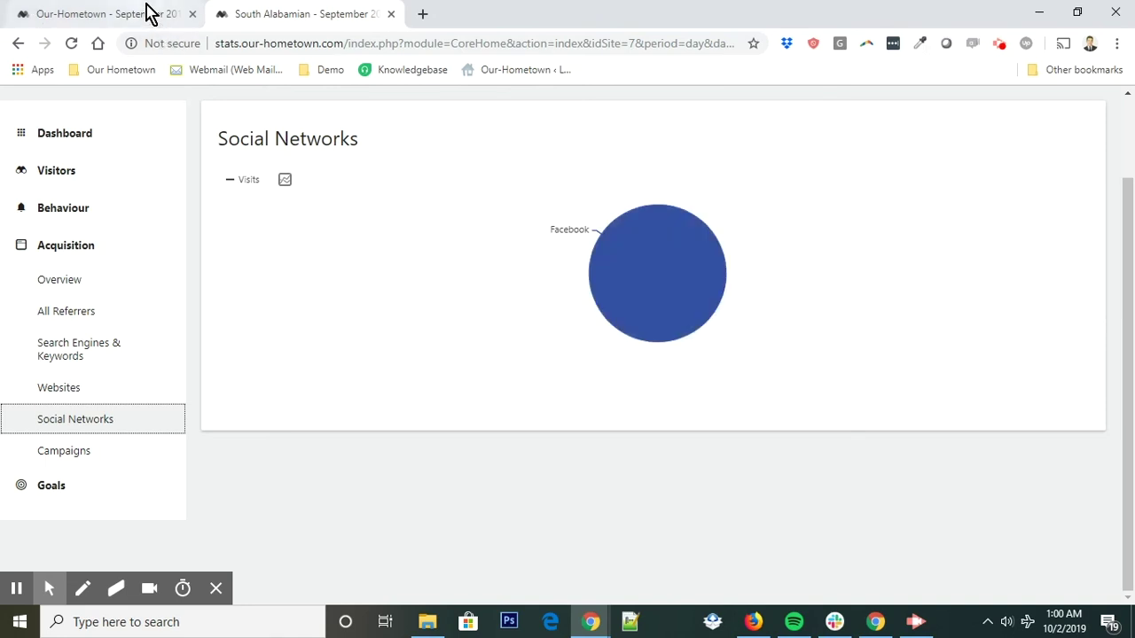
Open the Our-Hometown site's Social Networks report under Acquisition and inspect the Facebook, LinkedIn and YouTube shares in the pie chart
left_click(147, 13)
left_click(55, 463)
left_click(89, 352)
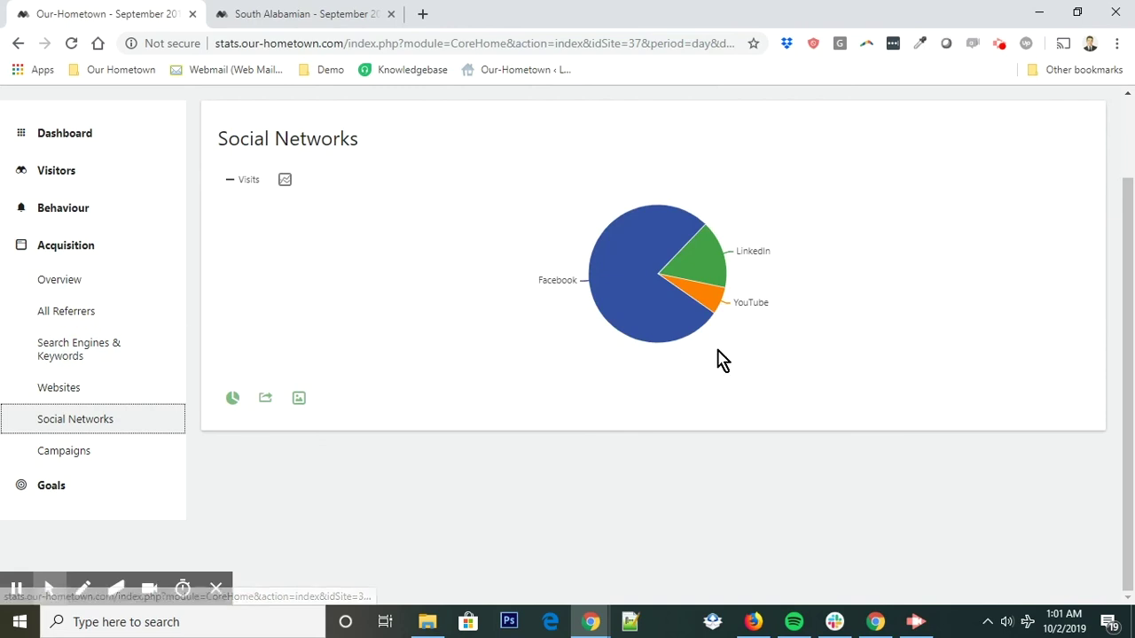
mouse_move(654, 340)
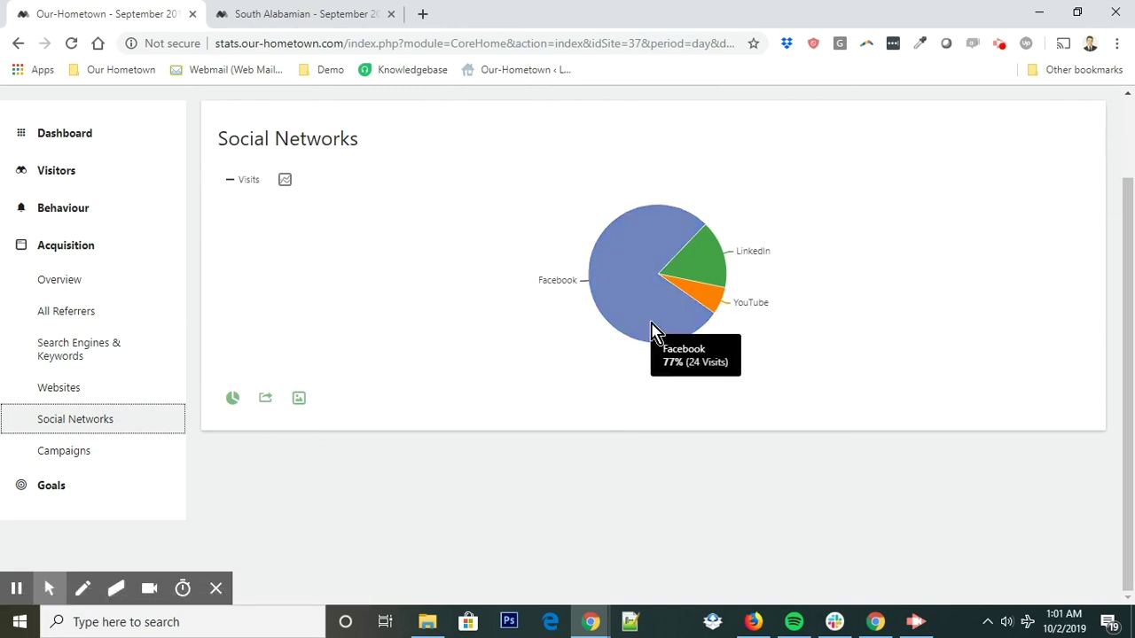
mouse_move(689, 256)
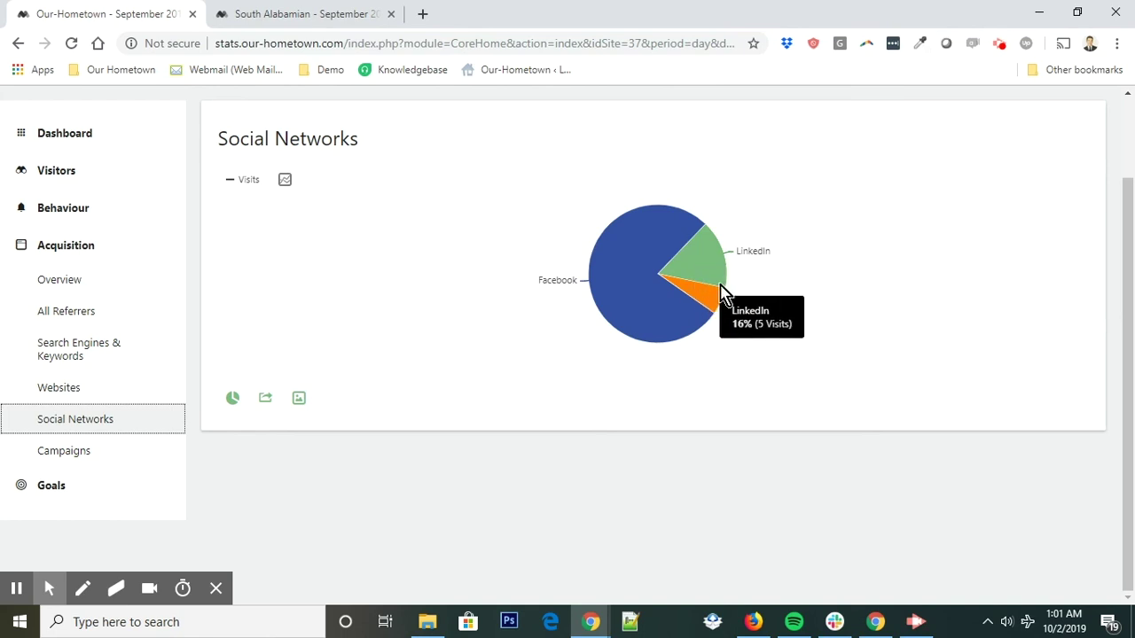
mouse_move(716, 302)
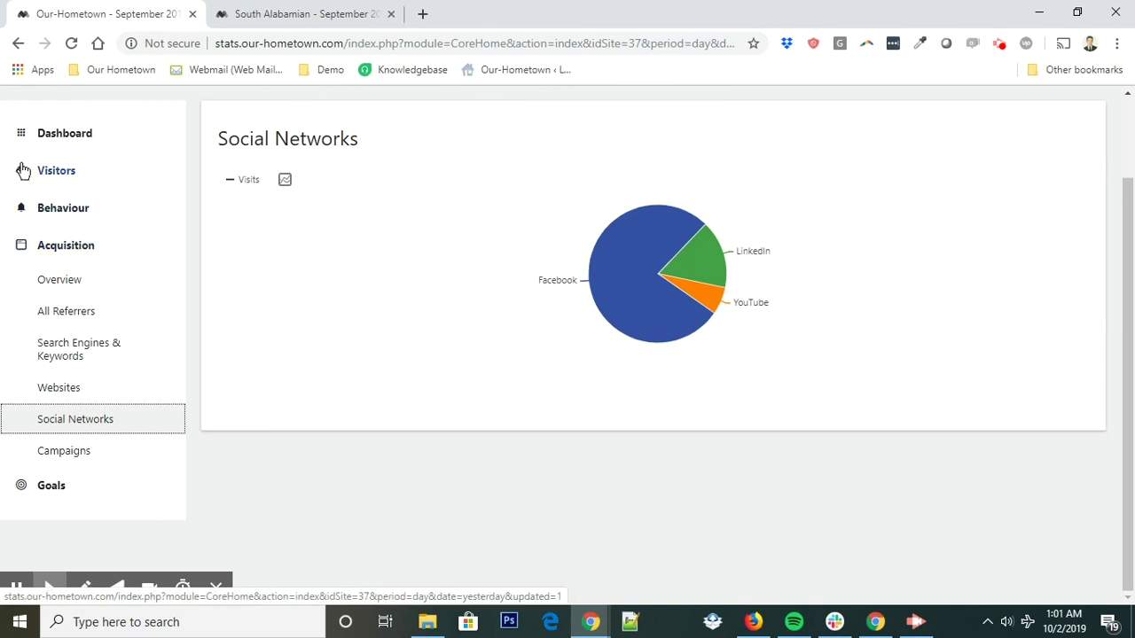
Return to the first Our-Hometown dashboard and look through its Websites and Pages widgets
left_click(79, 134)
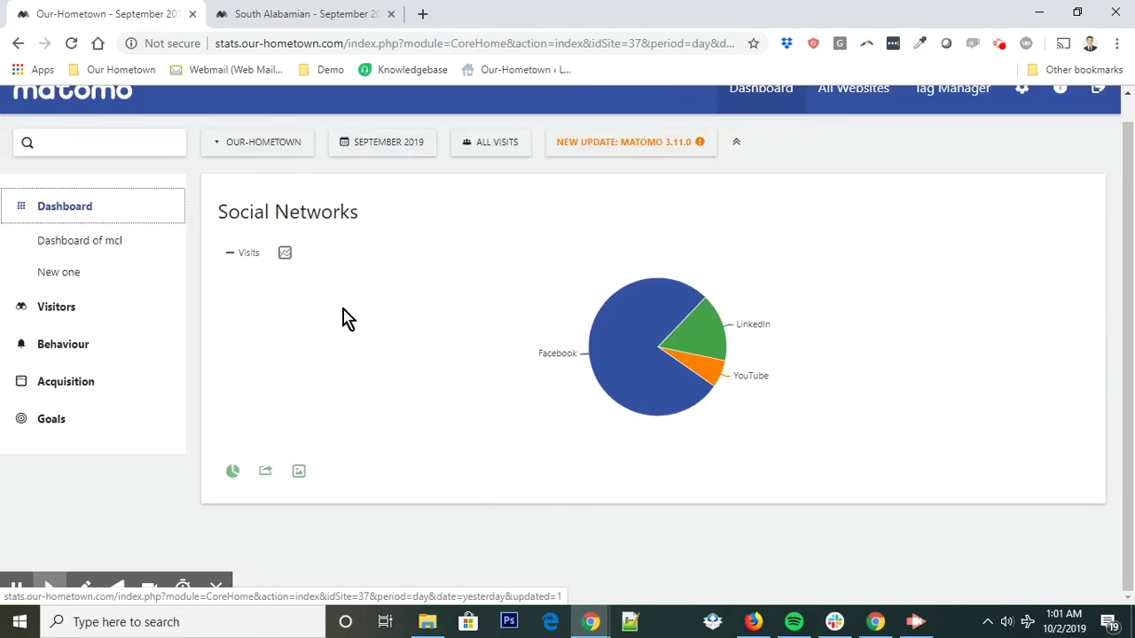
left_click(78, 249)
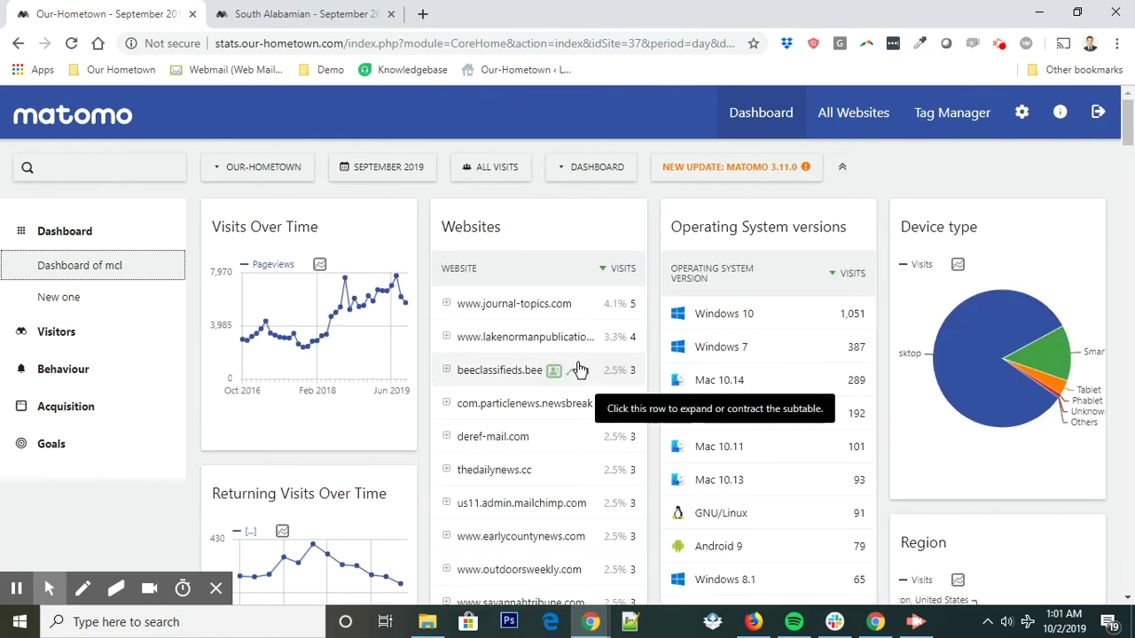
scroll(567, 371, "down", 1)
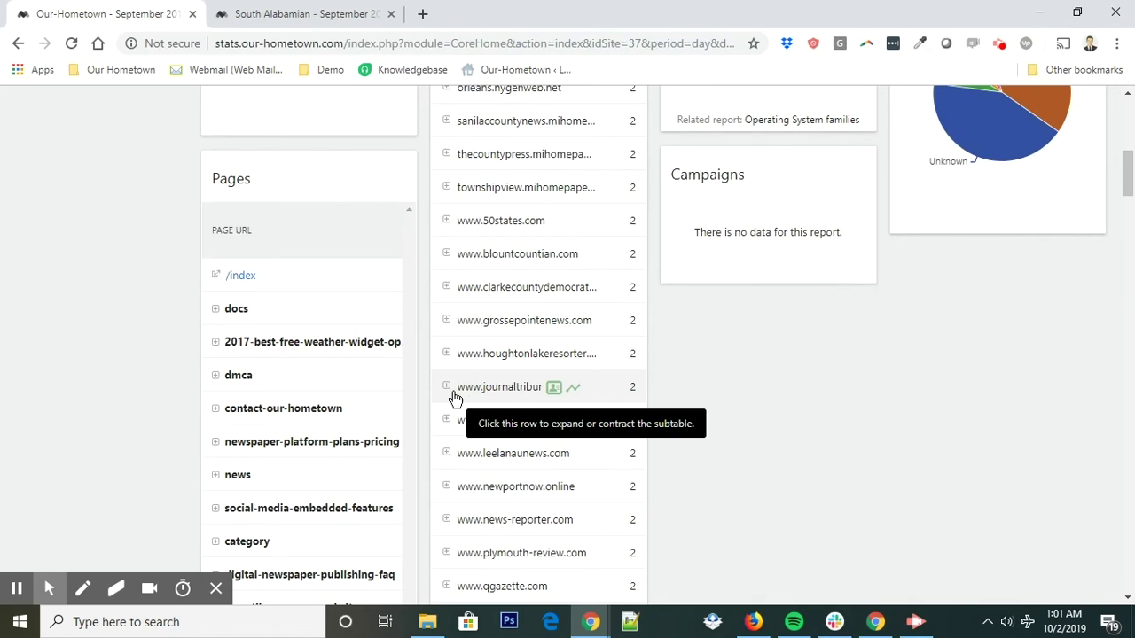